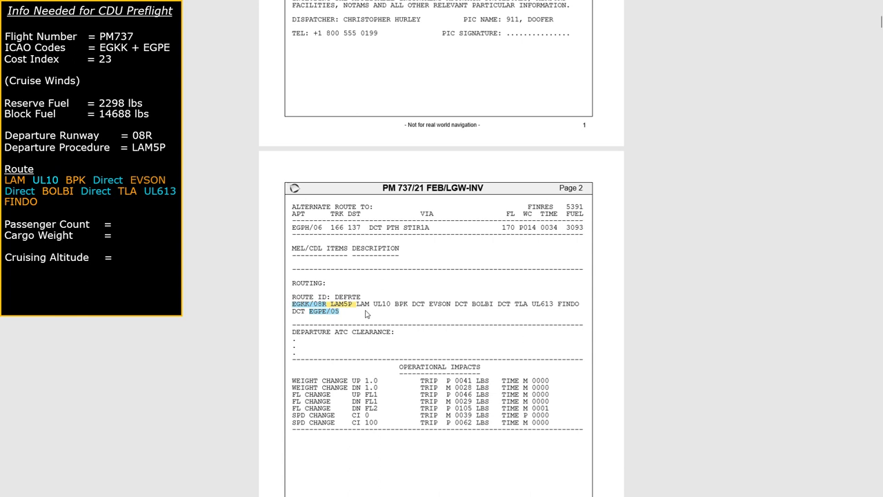
# Highlight the page 2 routing from LAM through FINDO in green
pyautogui.moveTo(356, 304); pyautogui.dragTo(571, 303)
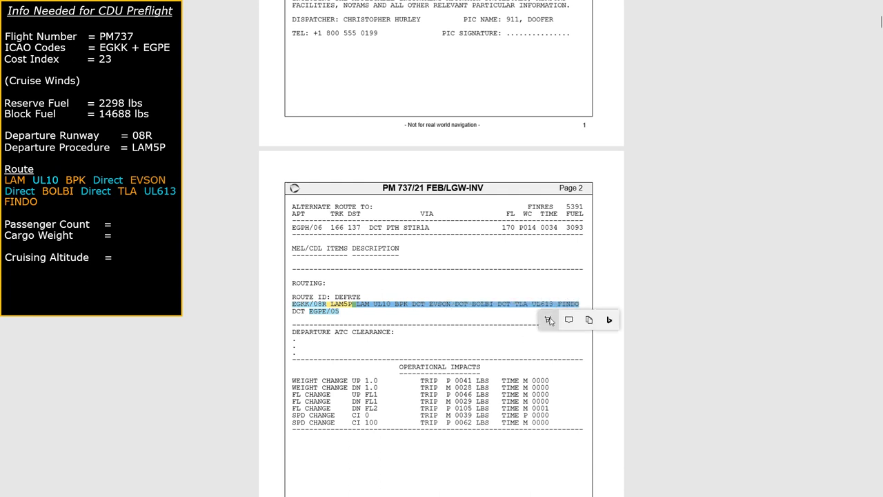
pyautogui.click(549, 320)
pyautogui.click(548, 356)
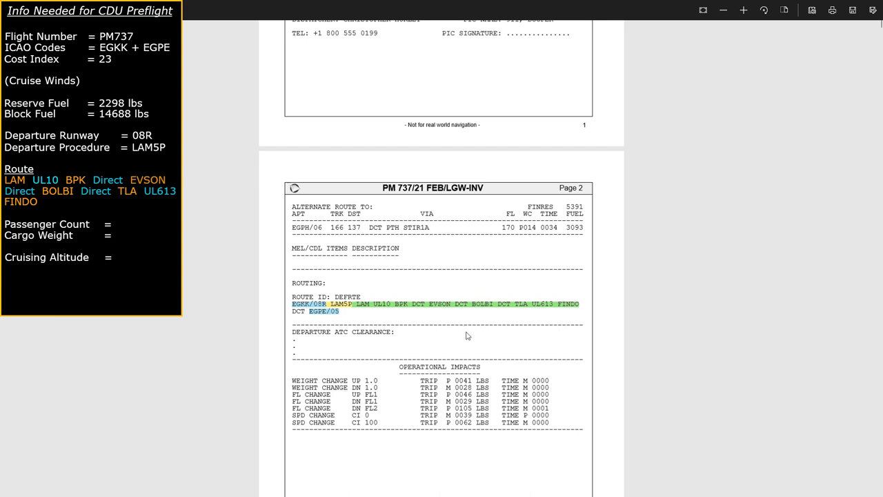
pyautogui.scroll(-2, 462, 329)
# Scroll down to page 3's TIMES and WEIGHTS tables, clearing a stray block-time selection
pyautogui.scroll(-5, 467, 285)
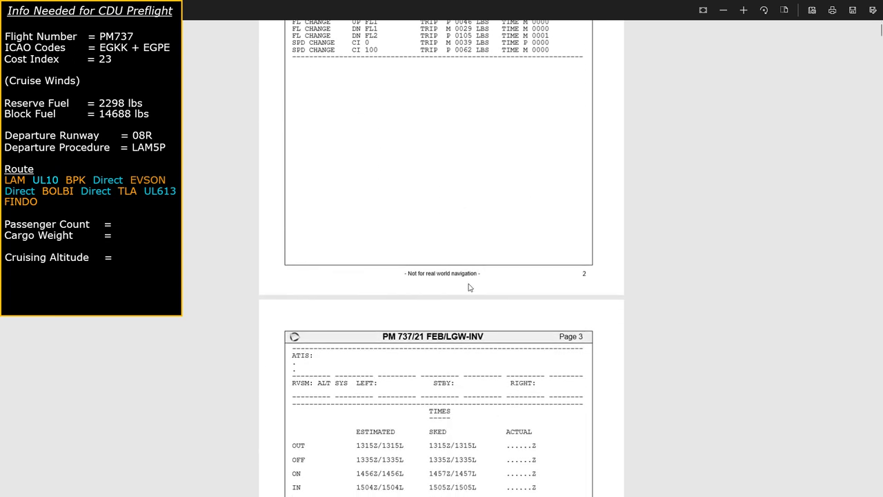
pyautogui.scroll(-1, 470, 286)
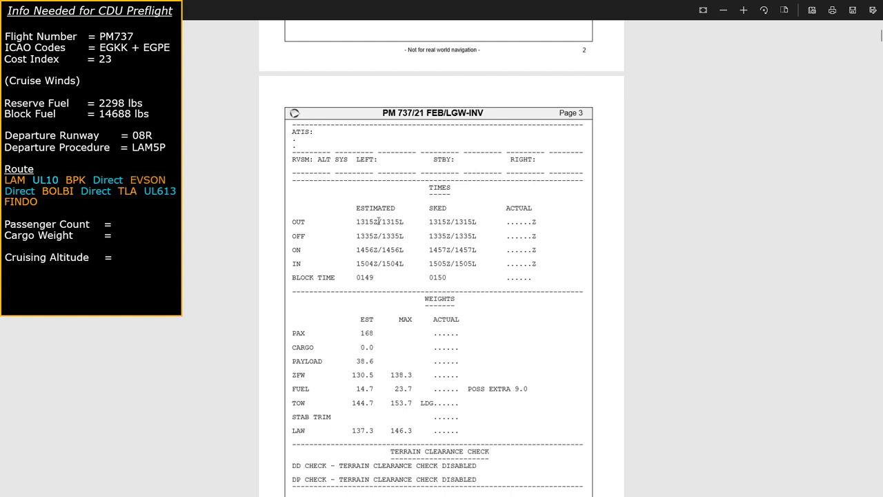
pyautogui.moveTo(356, 277); pyautogui.dragTo(373, 277)
pyautogui.click(376, 279)
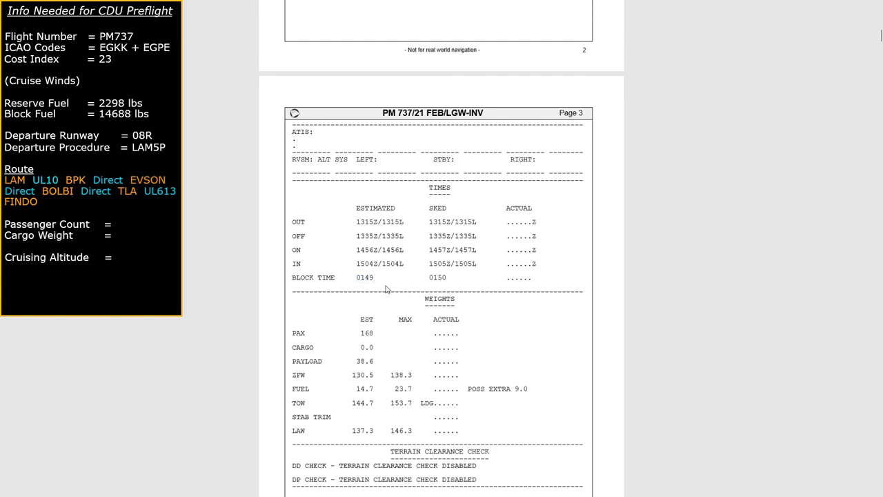
pyautogui.scroll(-1, 386, 290)
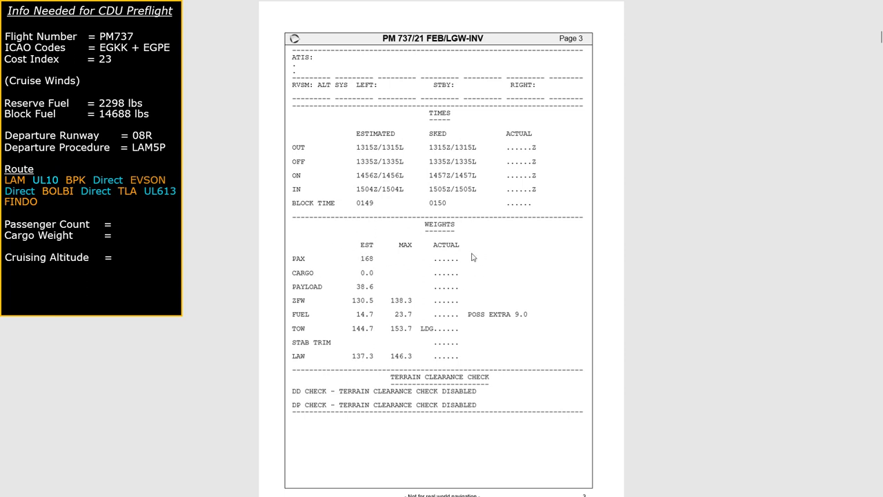
# Read the estimated PAX count of 168 from page 3
pyautogui.moveTo(292, 259); pyautogui.dragTo(305, 258)
pyautogui.moveTo(360, 258); pyautogui.dragTo(373, 258)
pyautogui.click(380, 258)
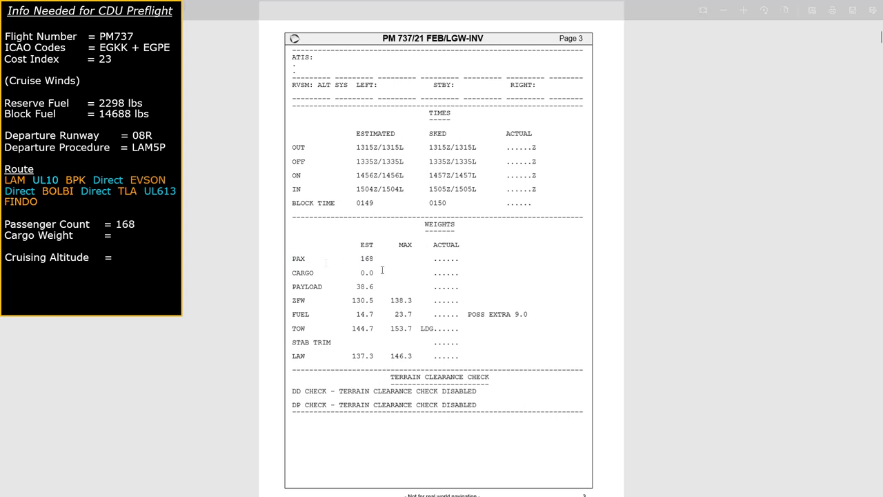
# Read the estimated cargo value 0.0, recorded as 0 lbs cargo weight
pyautogui.moveTo(352, 273); pyautogui.dragTo(378, 274)
pyautogui.click(376, 273)
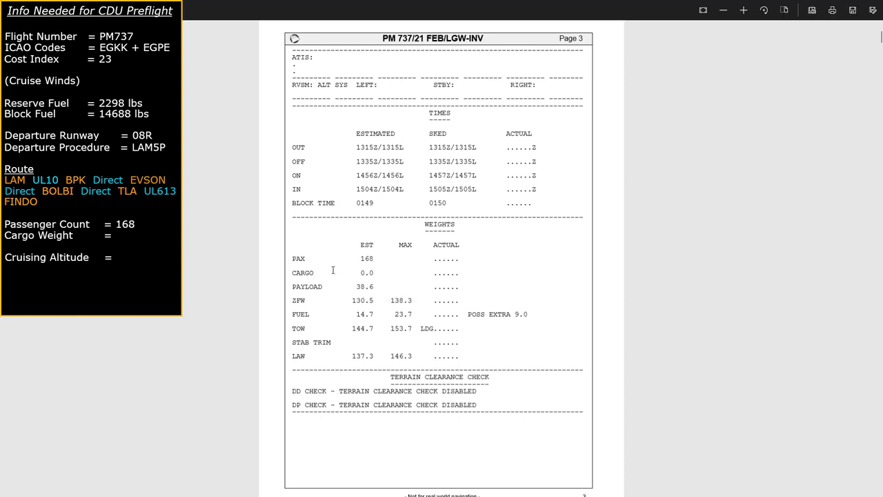
pyautogui.moveTo(374, 272); pyautogui.dragTo(316, 273)
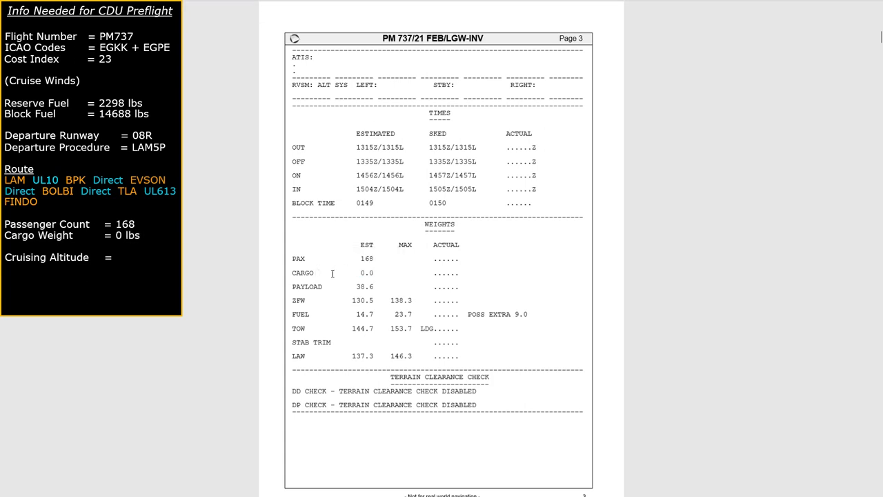
pyautogui.moveTo(378, 271); pyautogui.dragTo(361, 271)
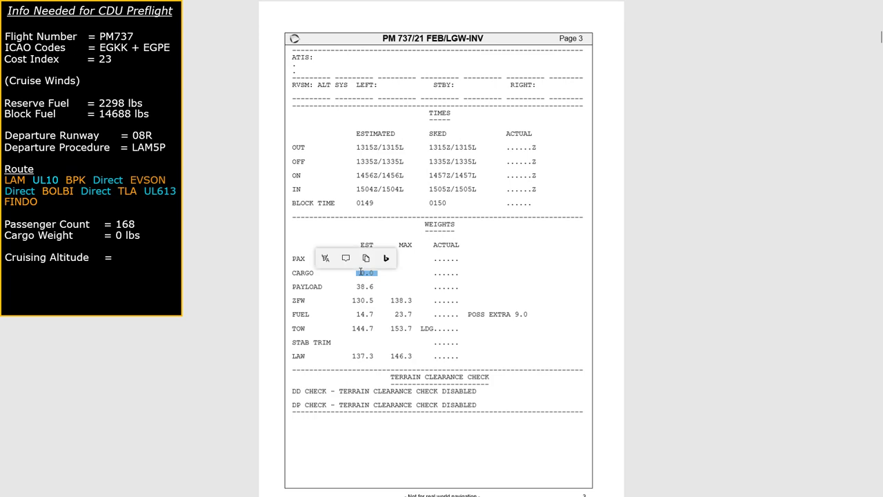
pyautogui.click(335, 285)
# Go through page 4's flight log past GATWICK and LAMBOURNE to the FL360 T O C row
pyautogui.scroll(-5, 340, 274)
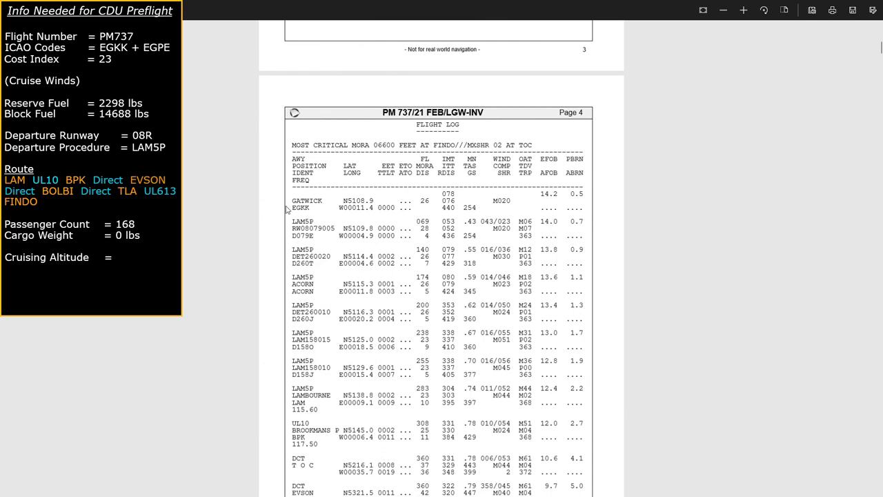
pyautogui.scroll(-2, 291, 202)
pyautogui.scroll(1, 288, 190)
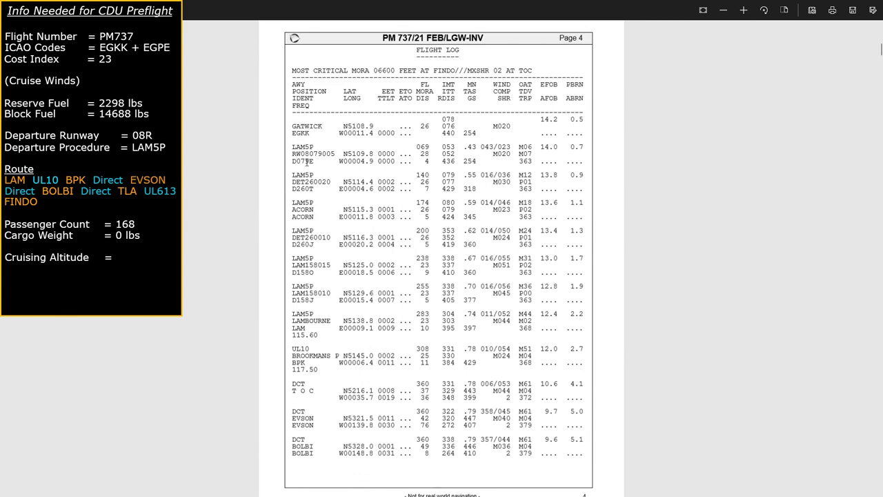
pyautogui.moveTo(292, 127); pyautogui.dragTo(319, 127)
pyautogui.click(284, 159)
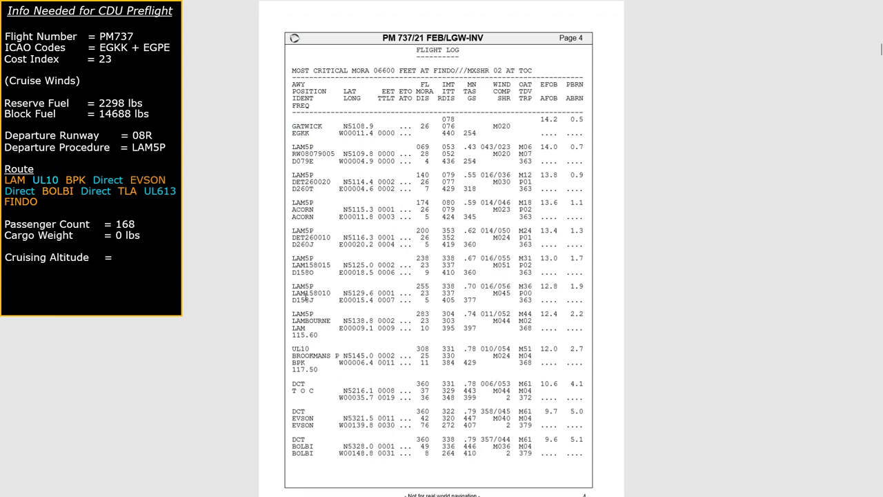
pyautogui.moveTo(293, 319); pyautogui.dragTo(320, 335)
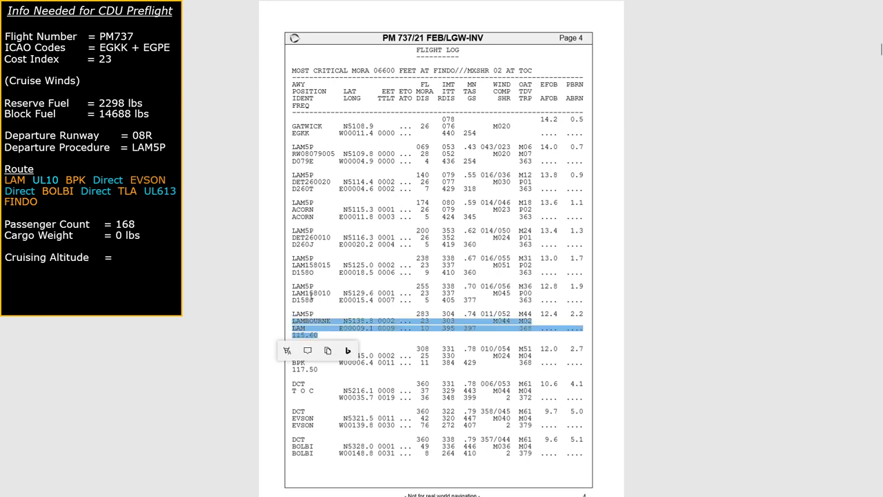
pyautogui.click(280, 298)
pyautogui.scroll(-3, 334, 294)
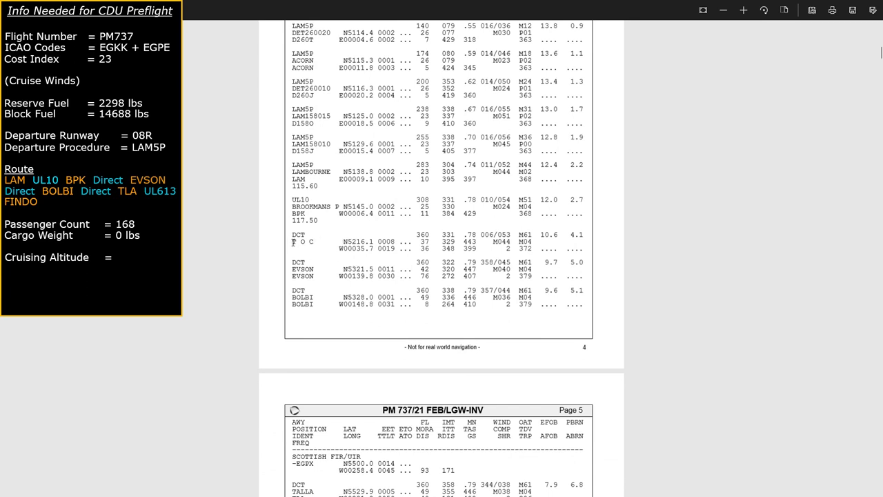
# Highlight the top-of-climb flight level 360 in green, noting FL360 as cruise altitude
pyautogui.moveTo(298, 241); pyautogui.dragTo(317, 242)
pyautogui.click(274, 230)
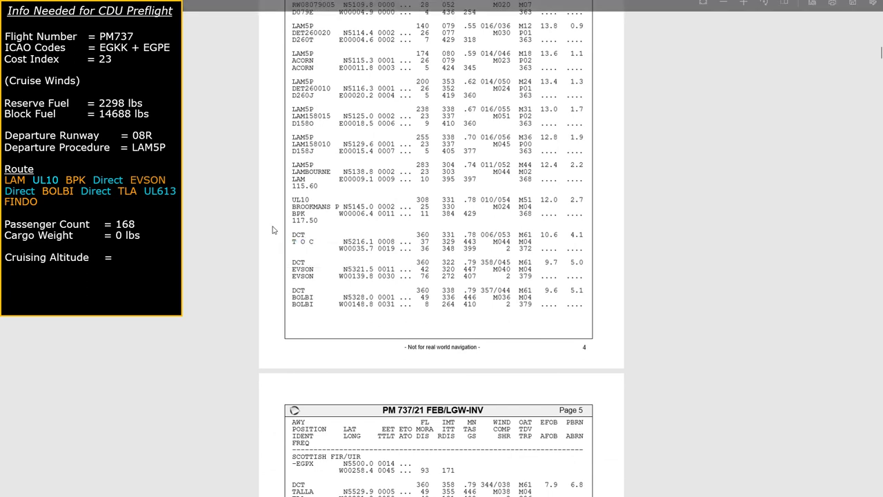
pyautogui.doubleClick(423, 235)
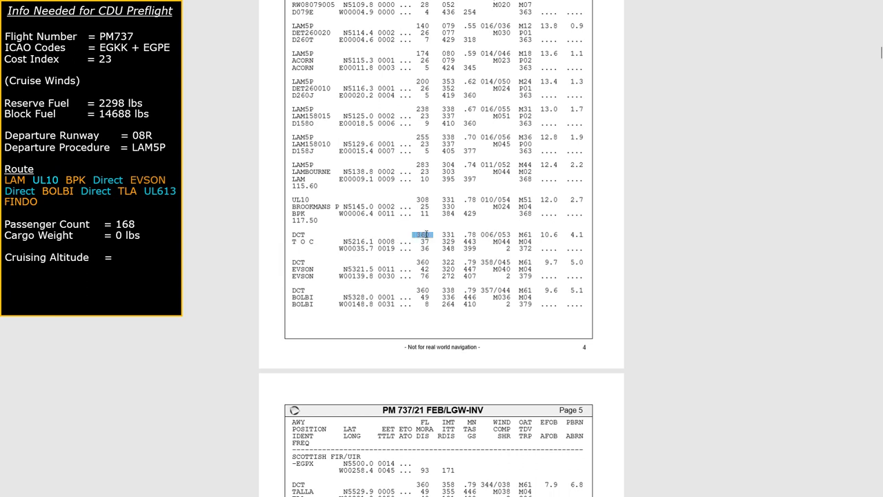
pyautogui.moveTo(403, 252)
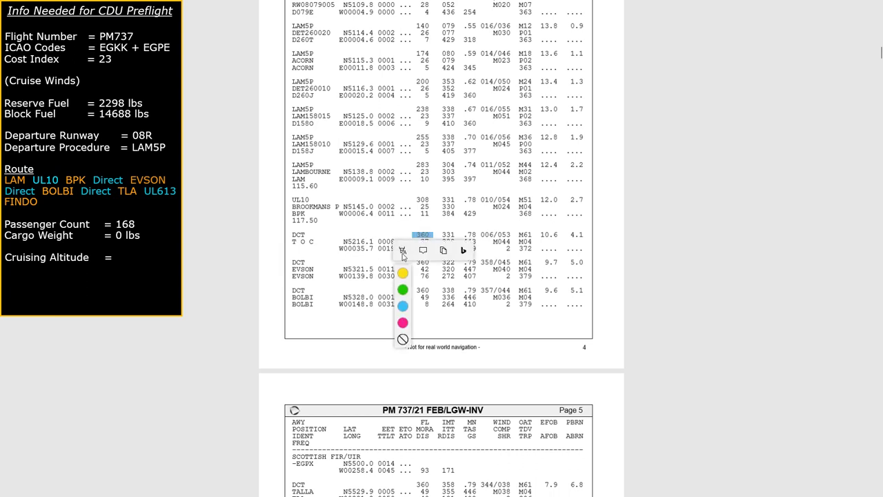
pyautogui.click(402, 289)
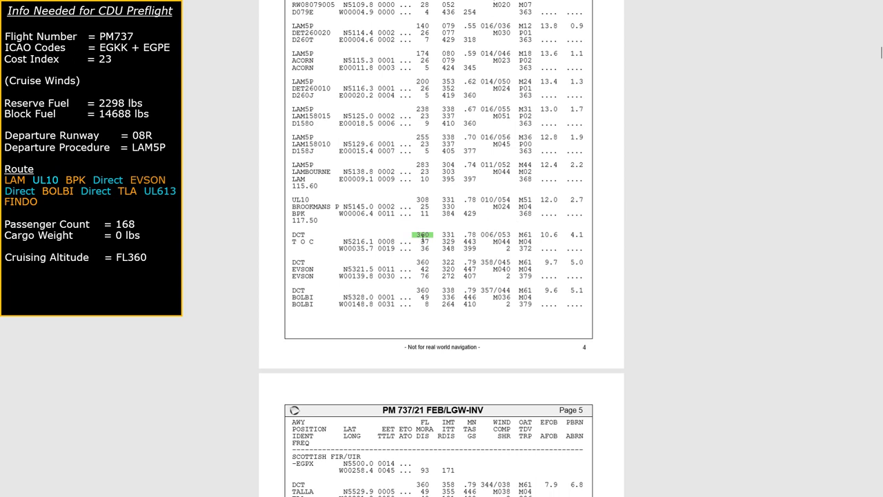
pyautogui.scroll(-3, 423, 241)
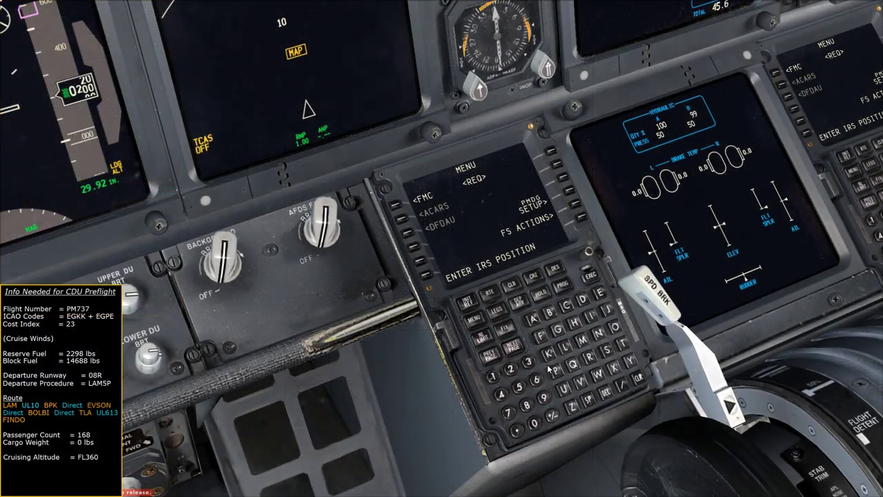
# Pop the CDU out of the 3D cockpit and widen its window slightly
pyautogui.click(483, 210)
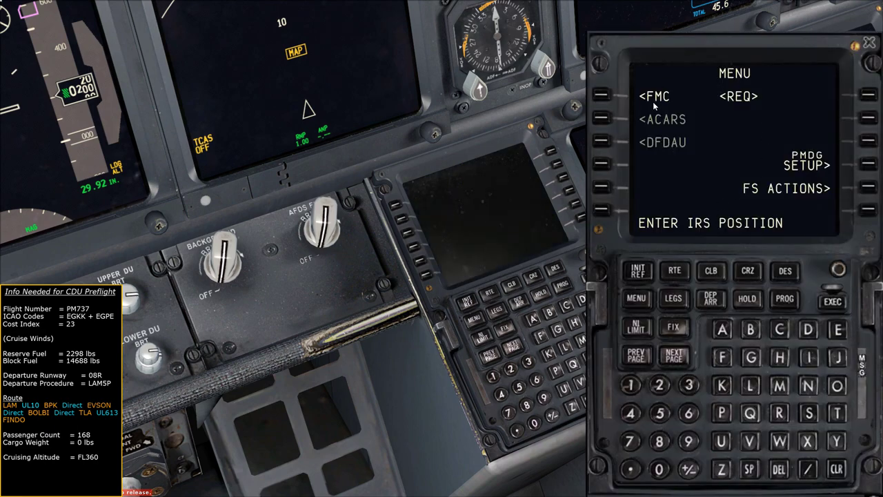
pyautogui.moveTo(587, 212); pyautogui.dragTo(572, 212)
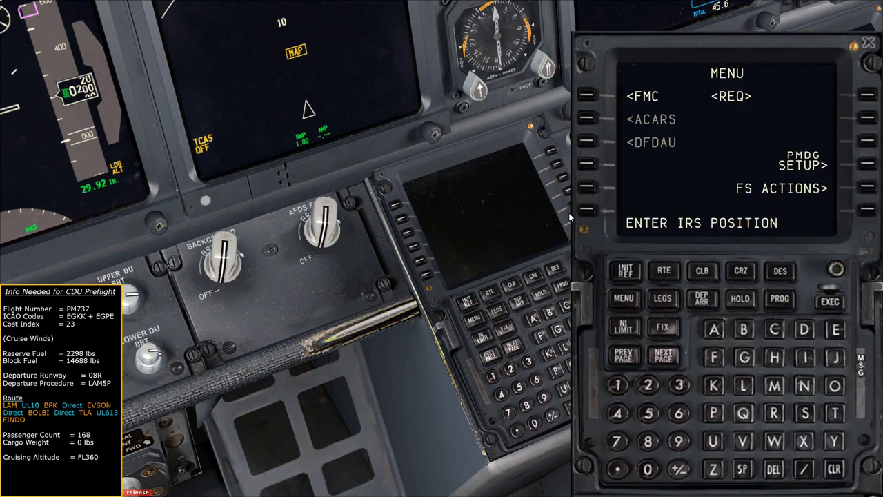